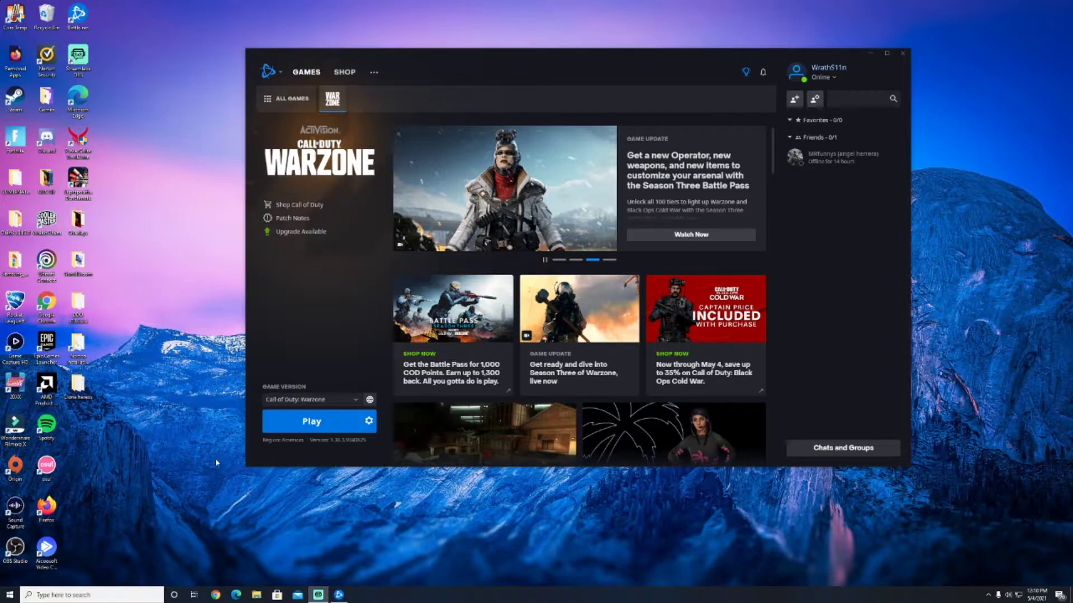
# - Search 're' from Start and launch View reliability history to open Reliability Monitor
pyautogui.click(10, 594)
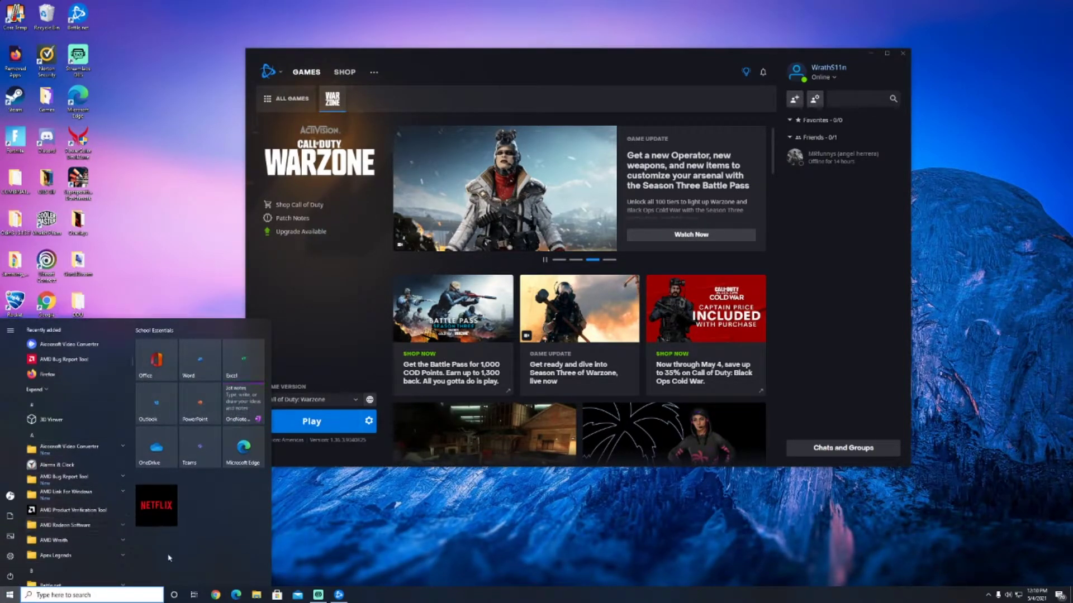
pyautogui.write('re')
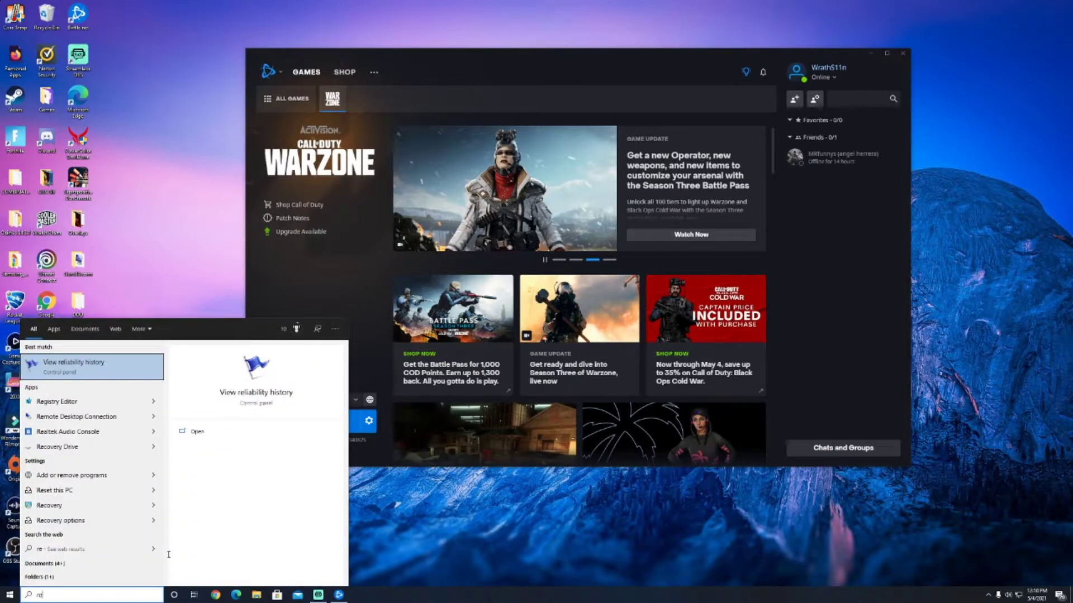
pyautogui.click(77, 368)
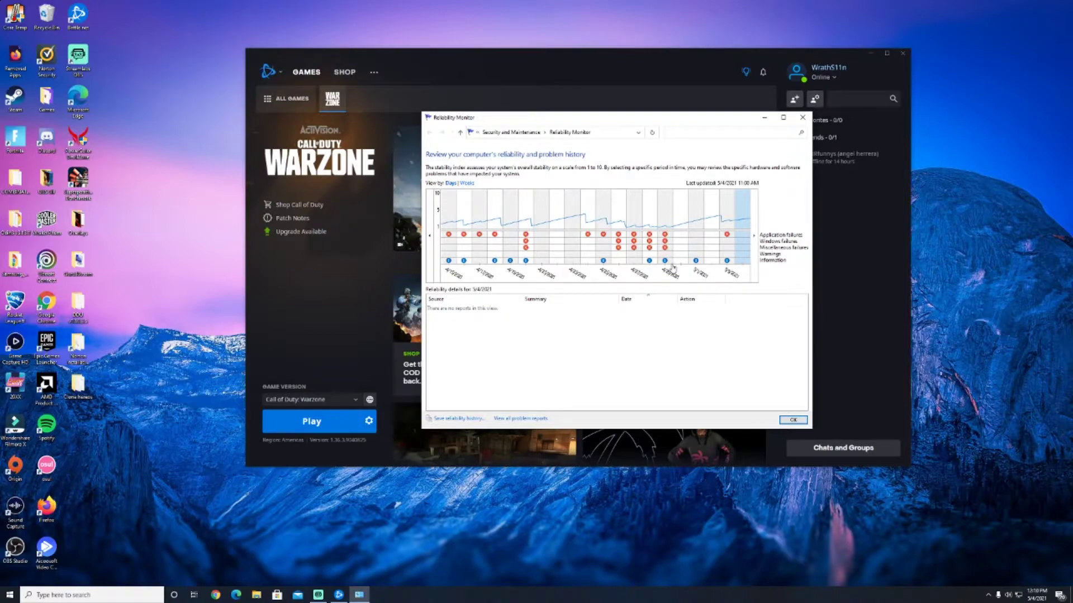
# - Select 4/29/2021 in the chart and inspect its last unexpected shutdown entry
pyautogui.click(665, 238)
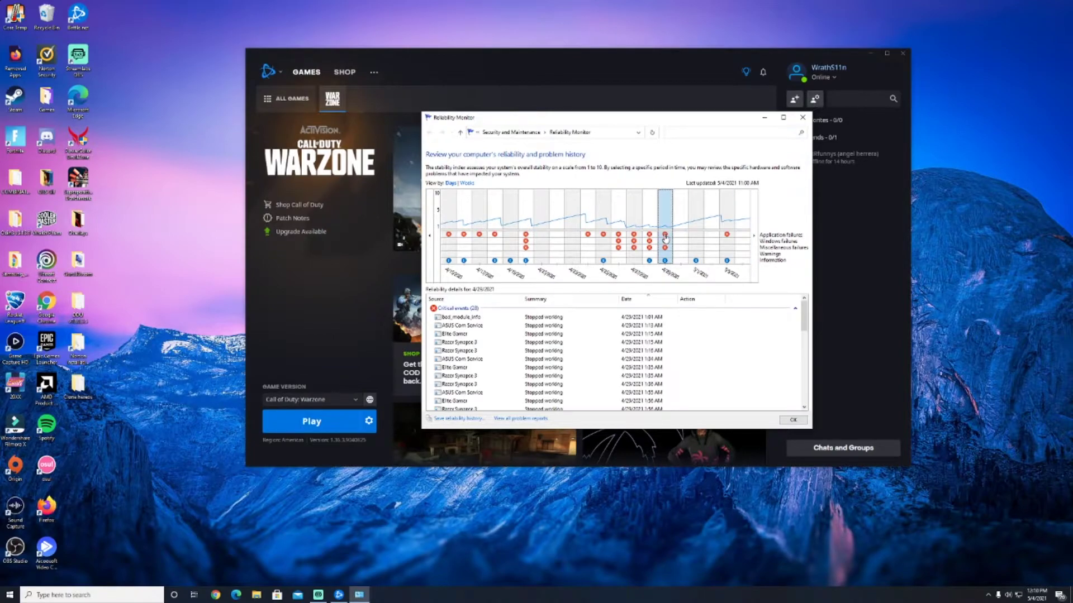
pyautogui.scroll(-5, 463, 319)
pyautogui.scroll(-5, 463, 319)
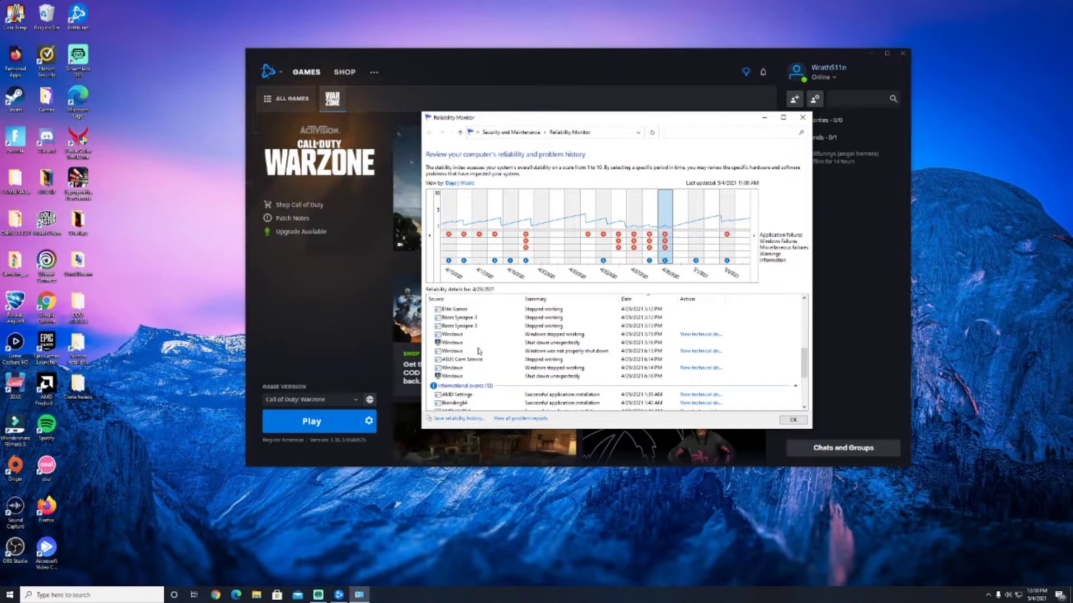
pyautogui.scroll(3, 475, 349)
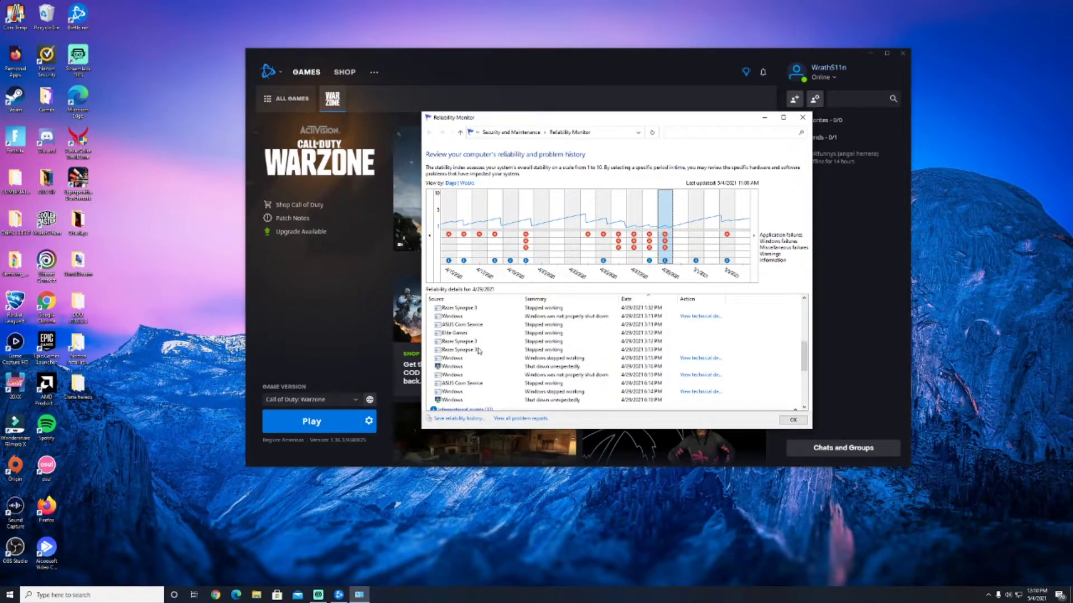
pyautogui.click(453, 399)
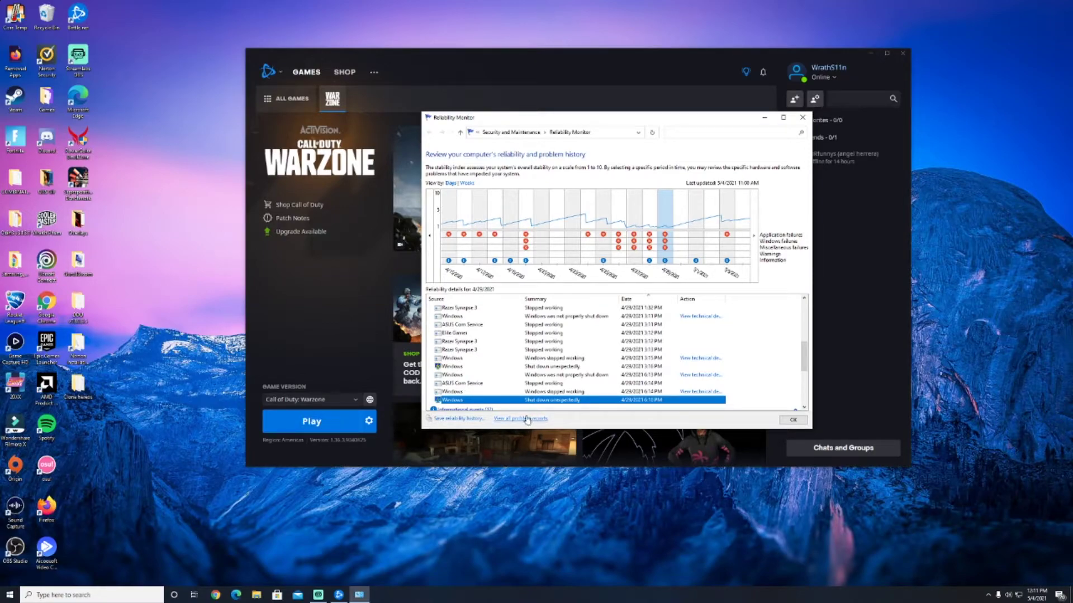
# - Inspect the Razer Synapse 3, ASUS Com Service and Elite Gamer crash entries
pyautogui.click(460, 351)
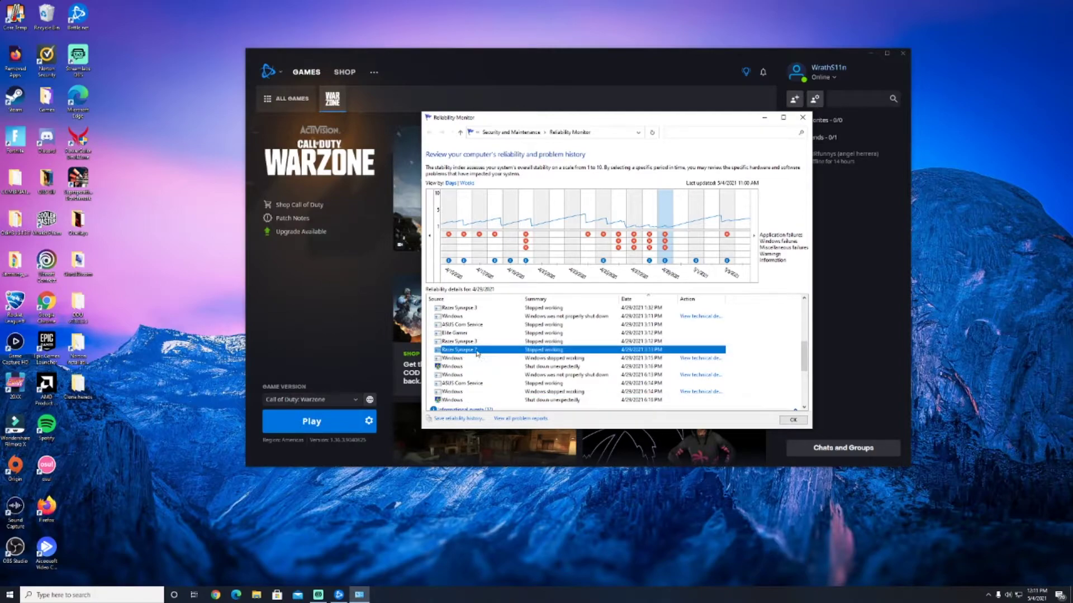
pyautogui.click(475, 384)
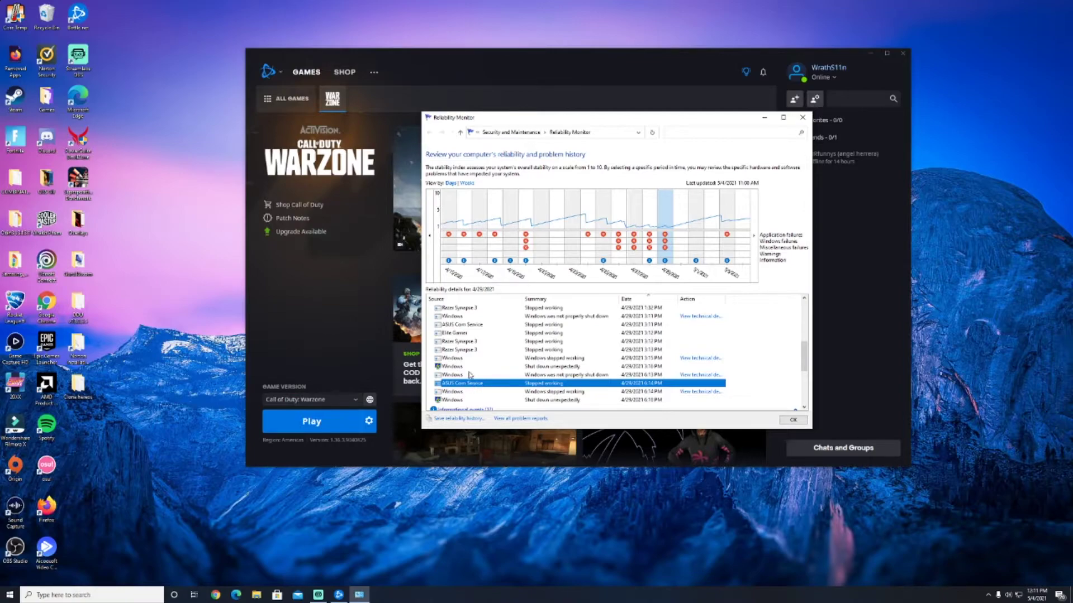
pyautogui.click(452, 333)
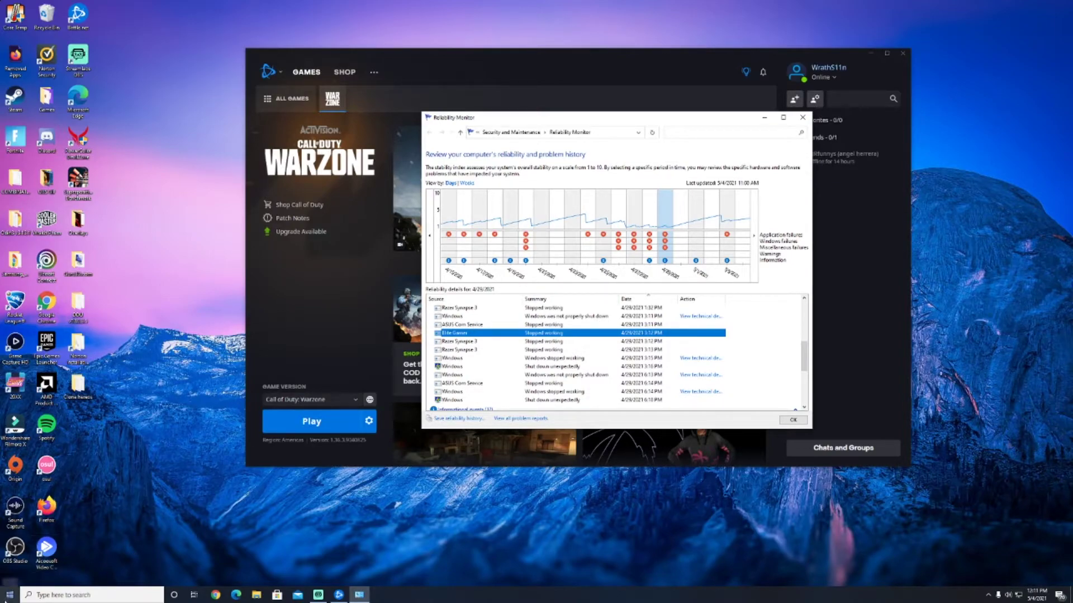
# - Open Control Panel's uninstall programs list via 'contr' and place it beside the reliability report
pyautogui.click(10, 593)
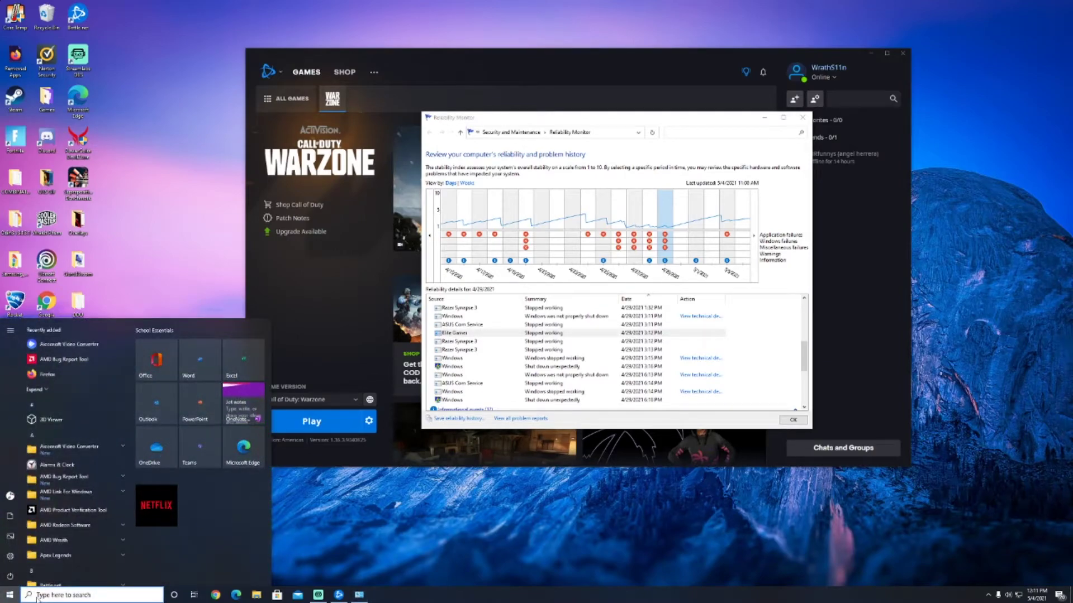
pyautogui.write('contr')
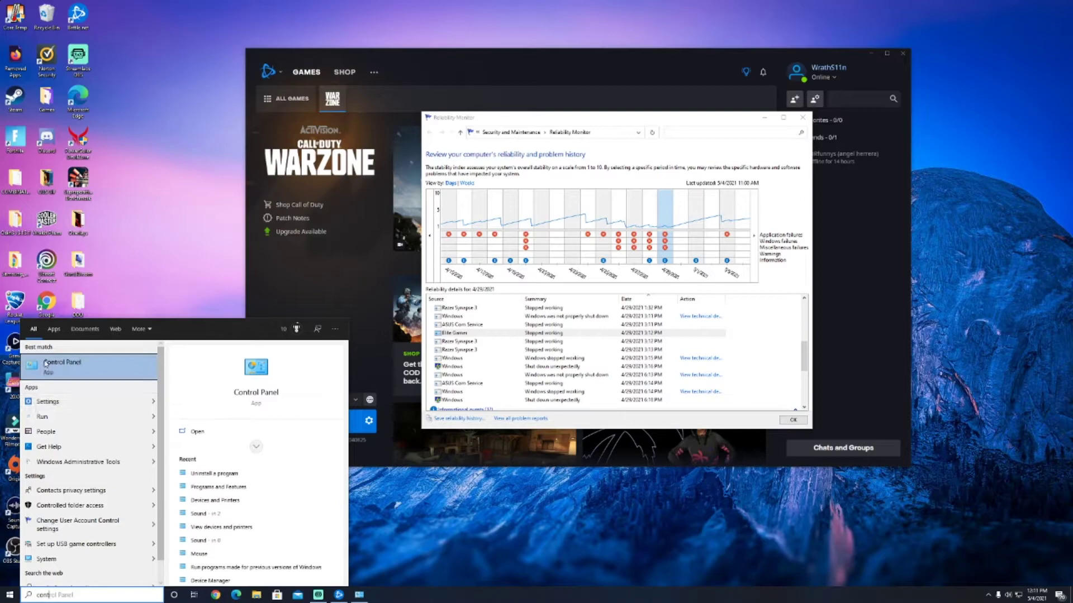
pyautogui.click(66, 373)
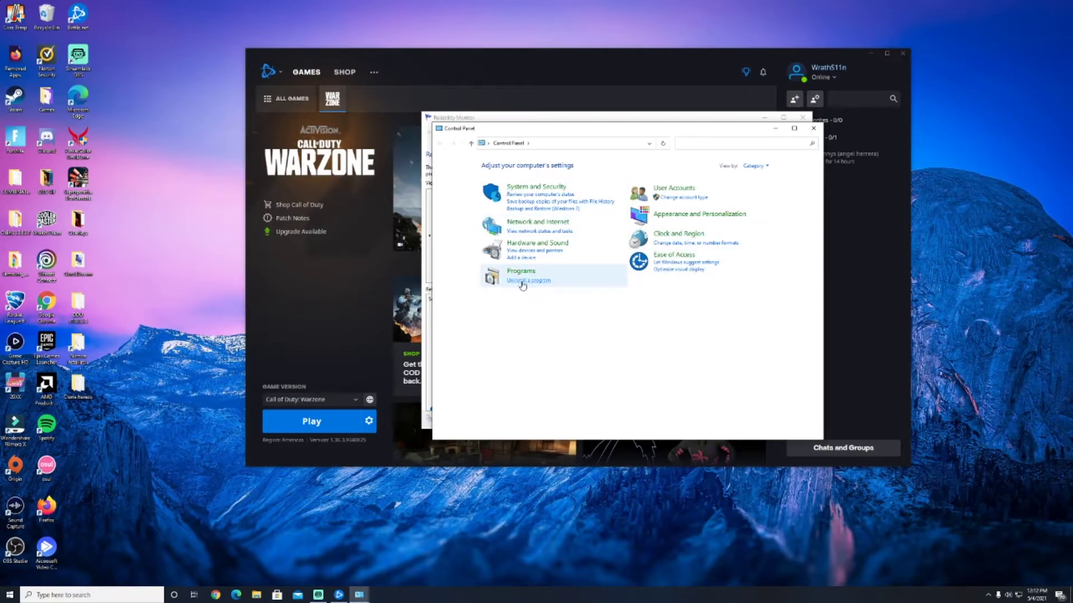
pyautogui.click(523, 281)
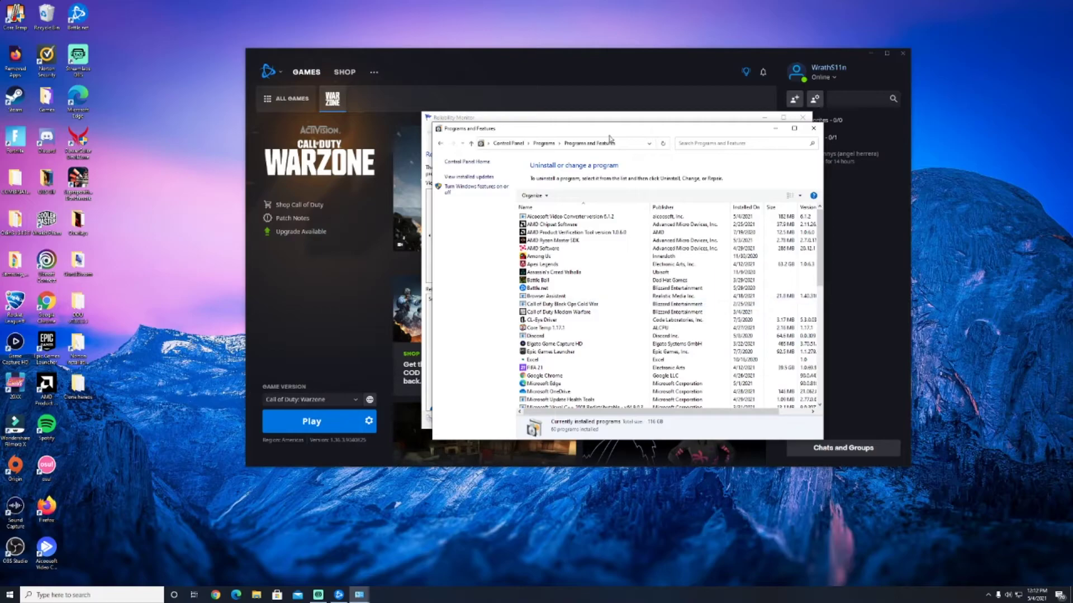
pyautogui.moveTo(610, 137); pyautogui.dragTo(735, 126)
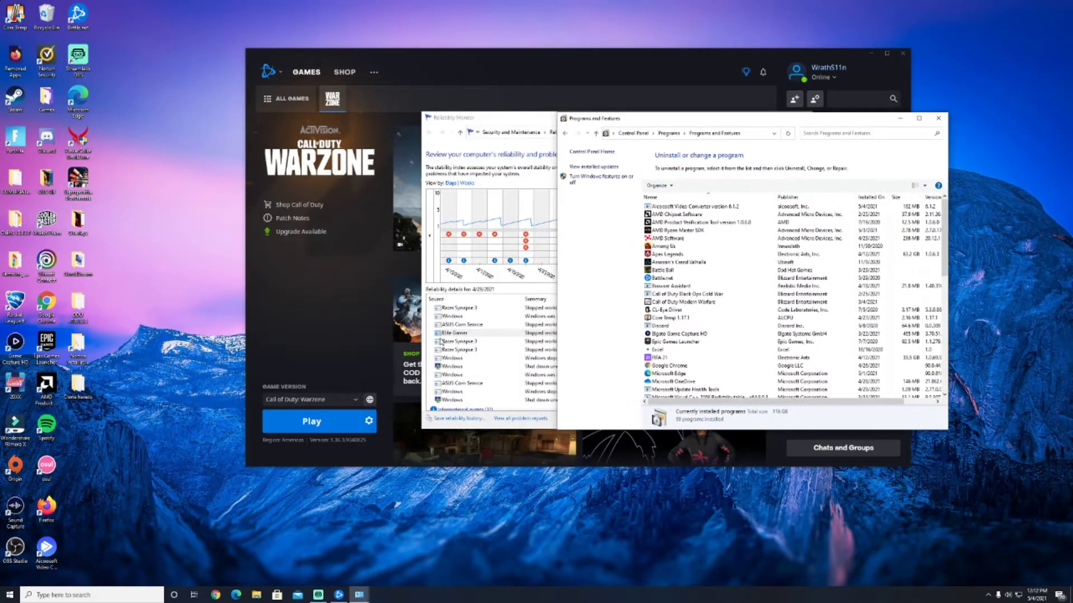
# - Scroll the installed programs and select the Battle Ball program
pyautogui.scroll(-5, 684, 282)
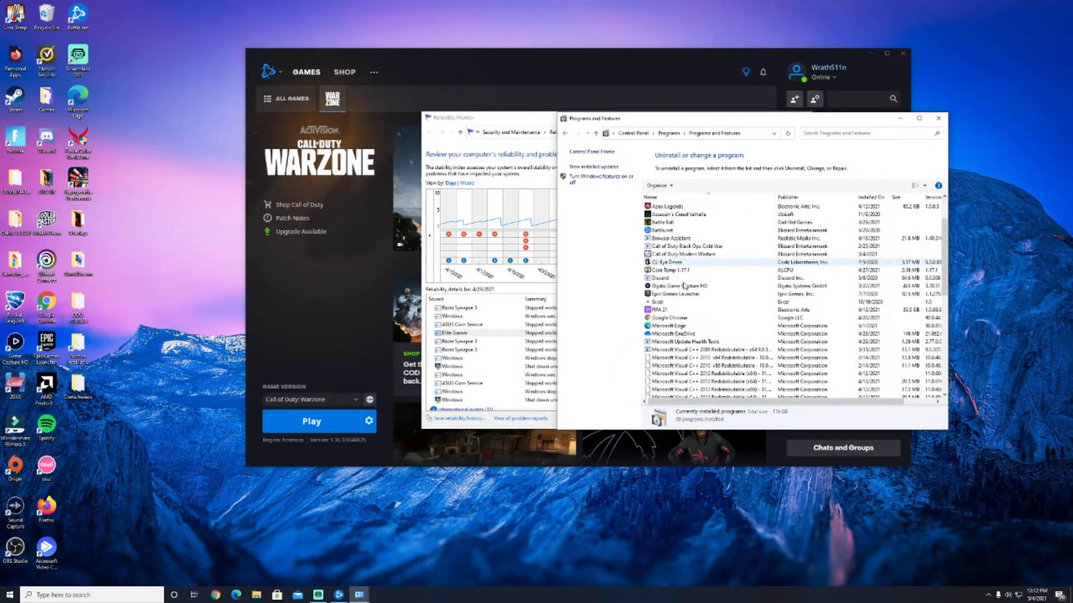
pyautogui.scroll(5, 684, 285)
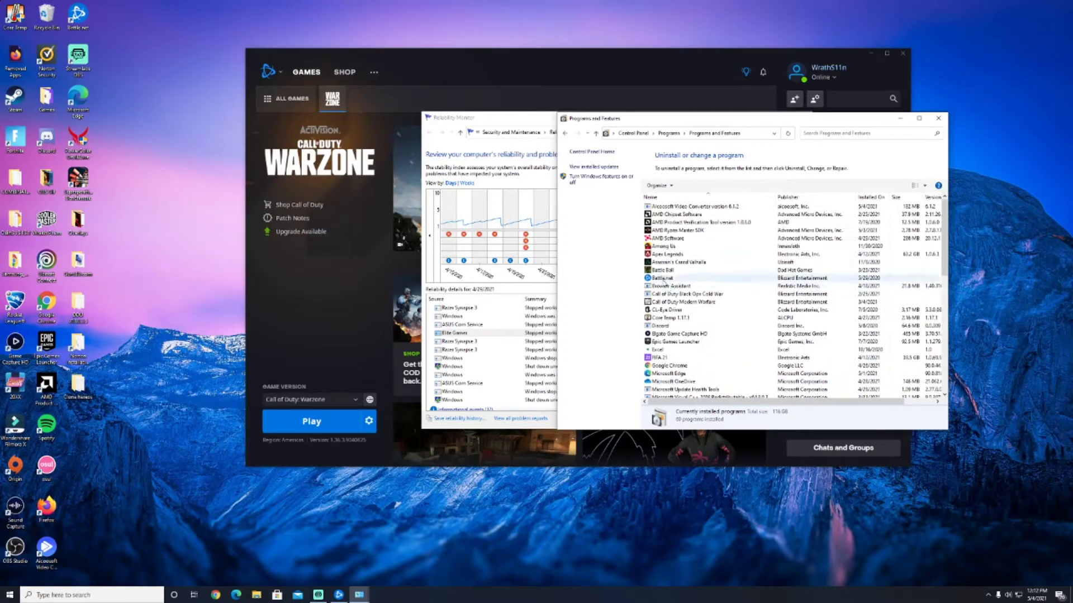
pyautogui.click(662, 271)
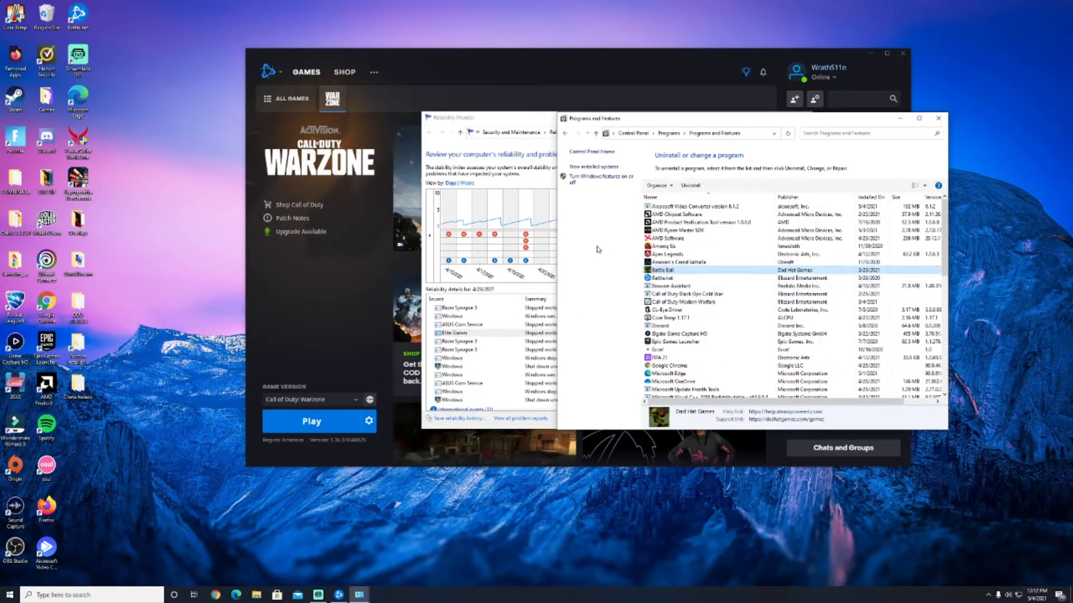
pyautogui.scroll(-1, 468, 336)
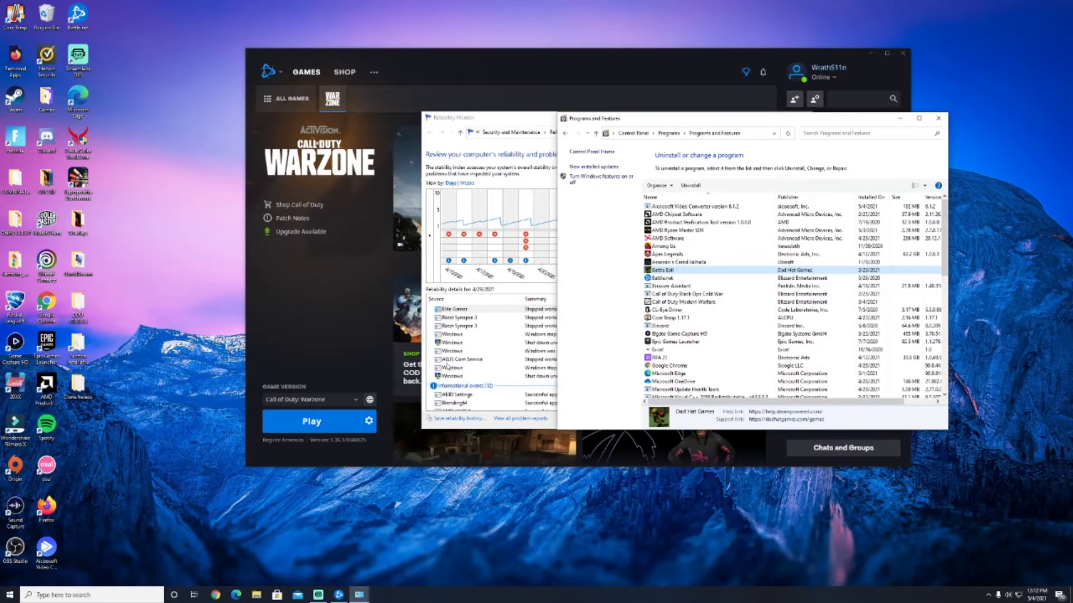
# - Compare the ASUS Com Service report with the programs list, ending with Reliability Monitor in front
pyautogui.click(468, 361)
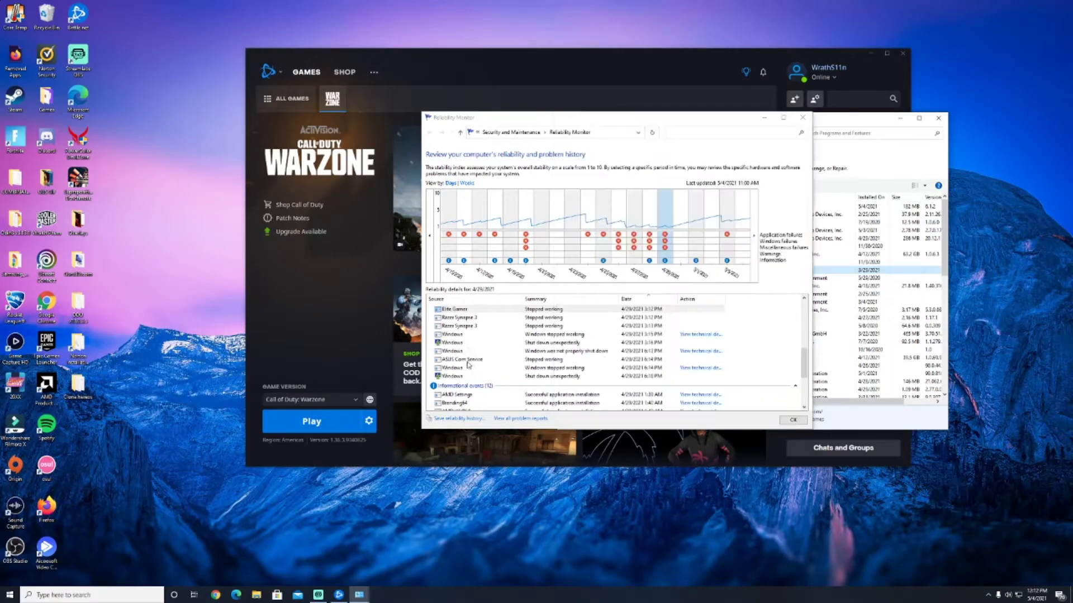
pyautogui.click(846, 124)
pyautogui.scroll(-3, 699, 296)
pyautogui.scroll(-6, 699, 296)
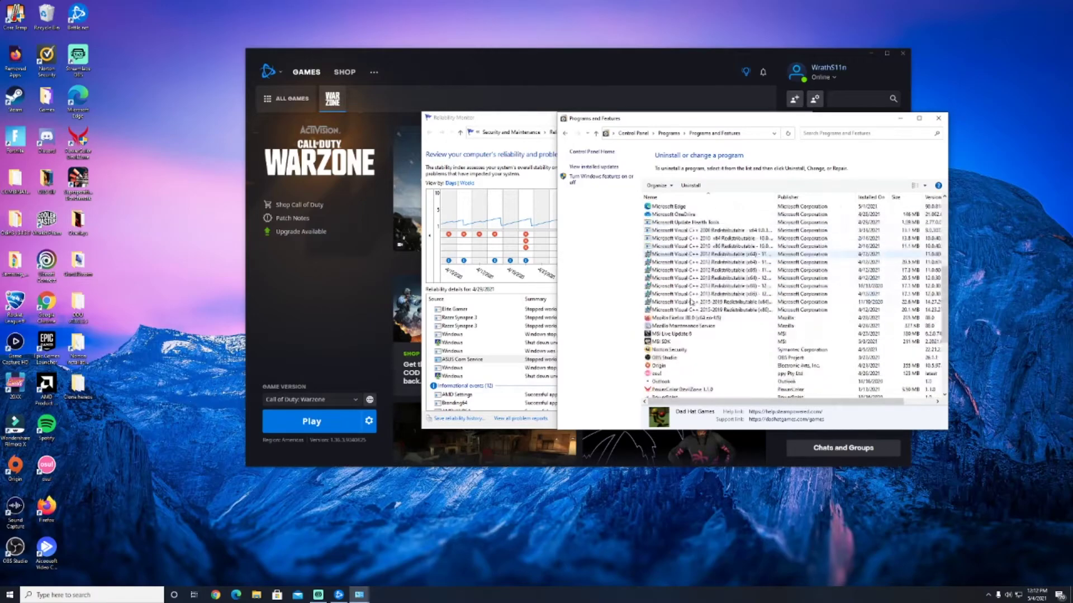
pyautogui.scroll(9, 686, 298)
pyautogui.click(670, 221)
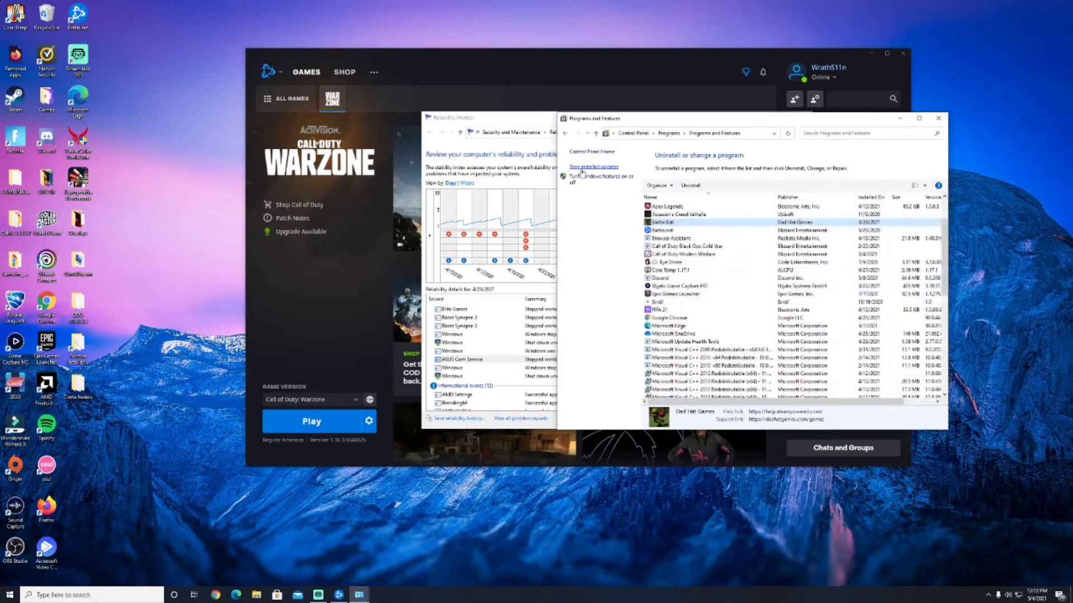
pyautogui.click(515, 119)
# - Open ASUS Com Service Problem Details and highlight its faulting path atkexComSvc.exe
pyautogui.moveTo(515, 118); pyautogui.dragTo(276, 118)
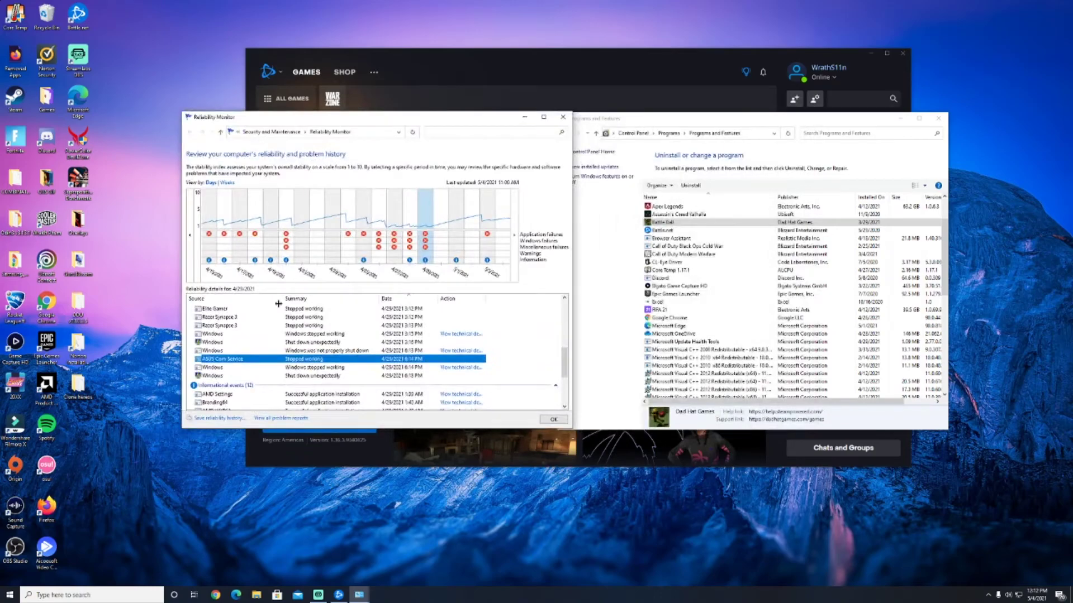
pyautogui.doubleClick(217, 360)
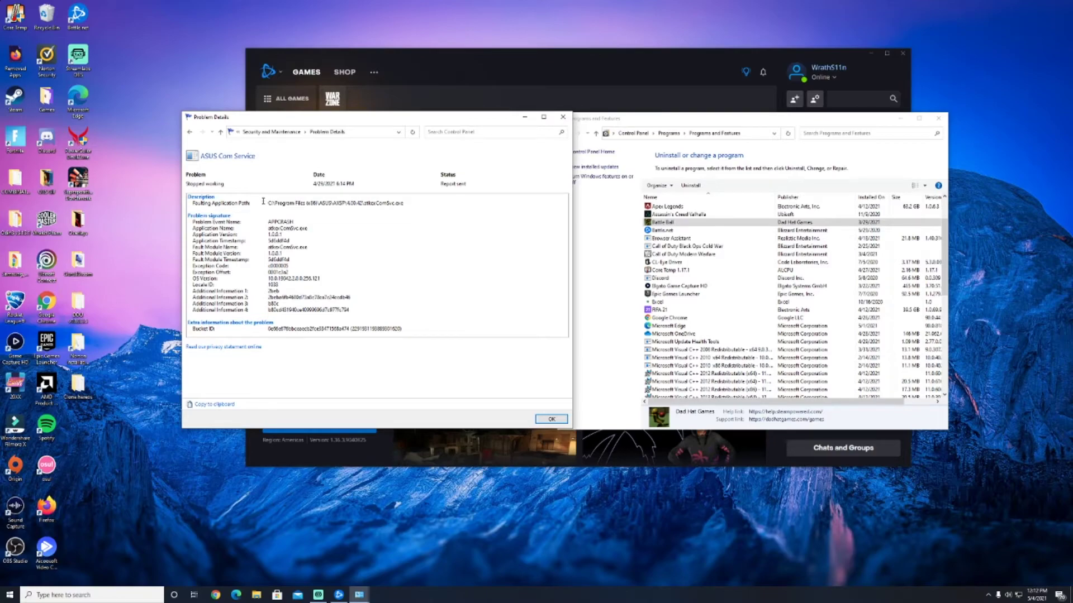
pyautogui.moveTo(267, 202); pyautogui.dragTo(274, 205)
pyautogui.click(355, 225)
pyautogui.moveTo(268, 202); pyautogui.dragTo(412, 203)
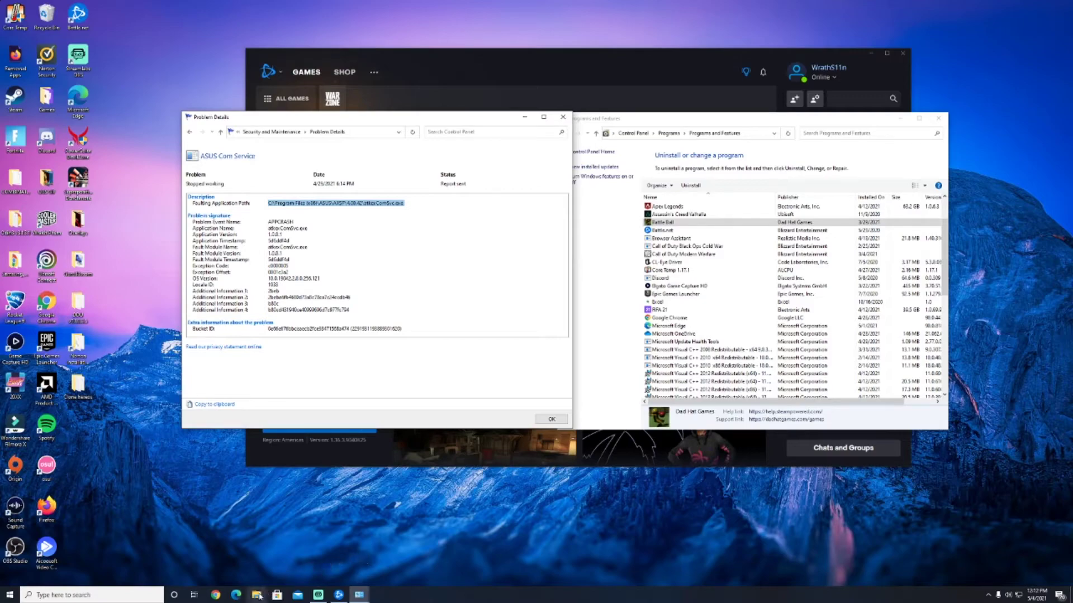
# - Open File Explorer and browse to Local Disk (C:) > Program Files (x86)
pyautogui.click(256, 595)
pyautogui.scroll(-3, 554, 294)
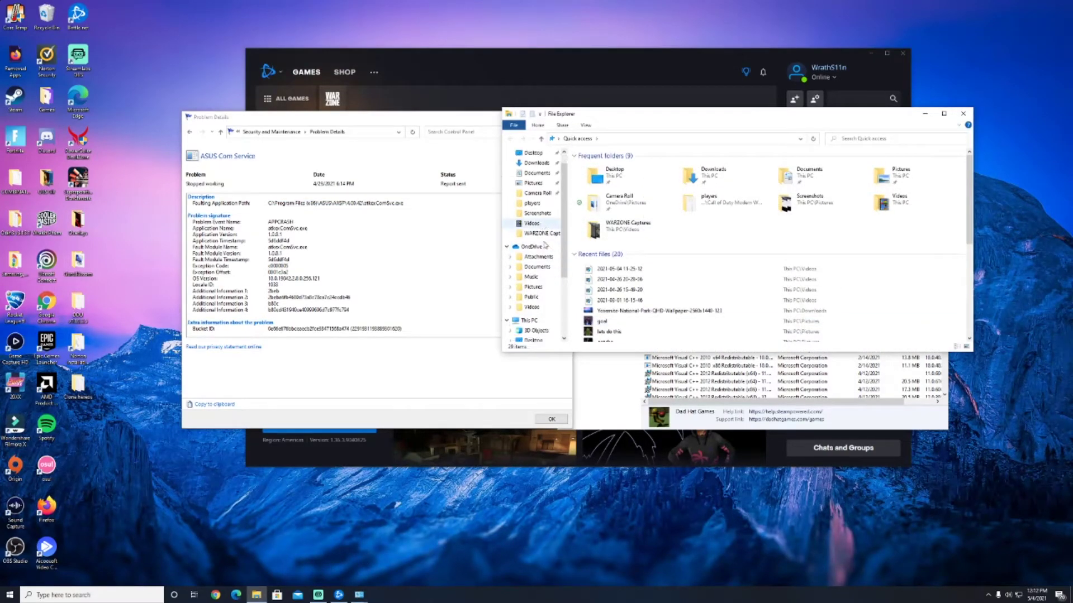
pyautogui.scroll(-1, 545, 250)
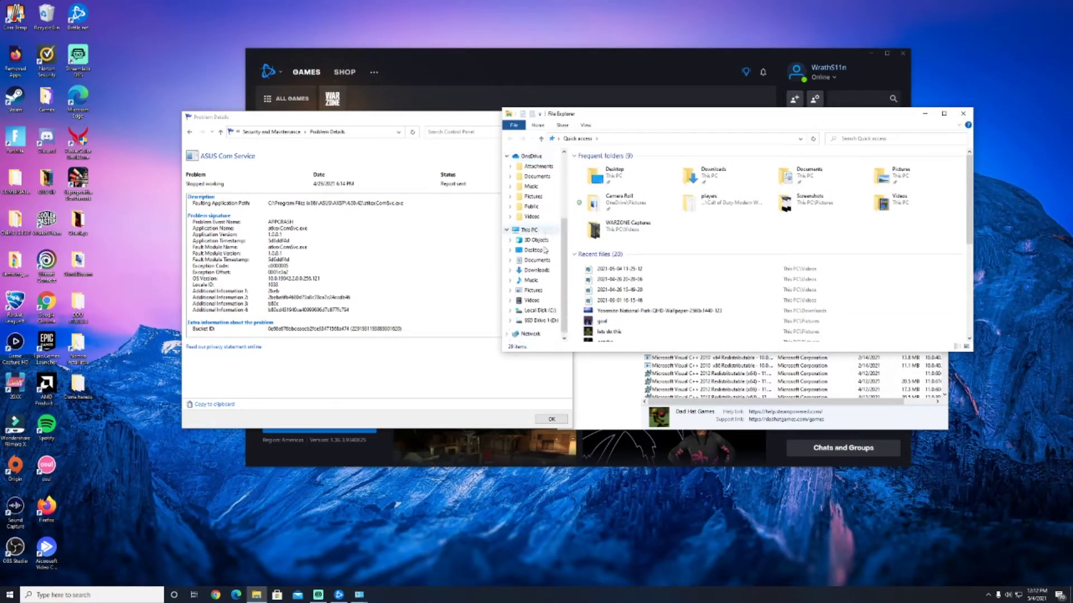
pyautogui.scroll(-1, 540, 279)
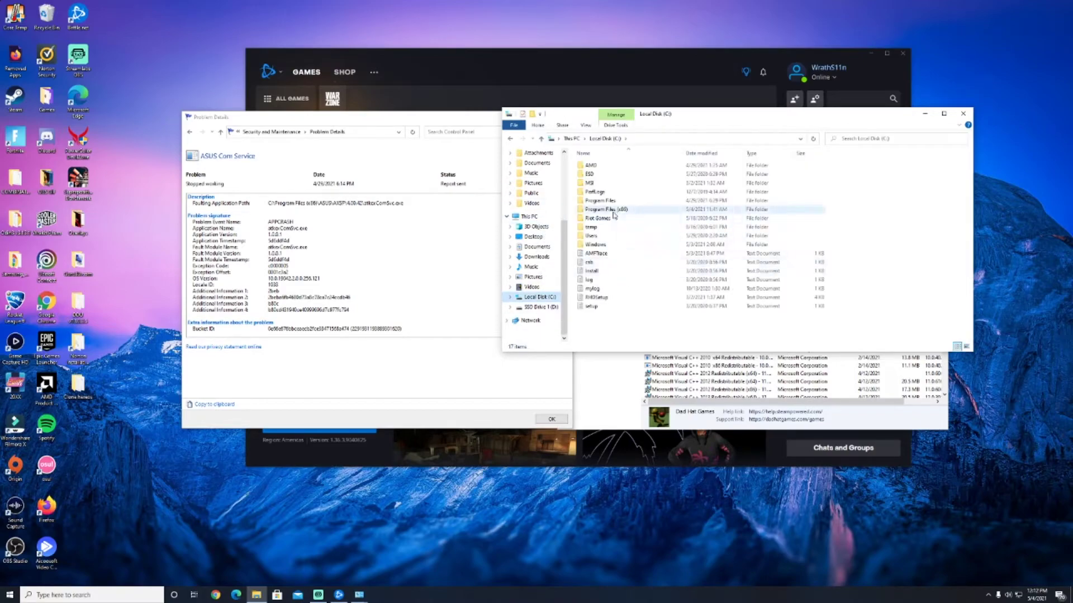
pyautogui.doubleClick(610, 211)
# - Check the Aiseesoft Video Converter folder's options without choosing any
pyautogui.scroll(-3, 609, 215)
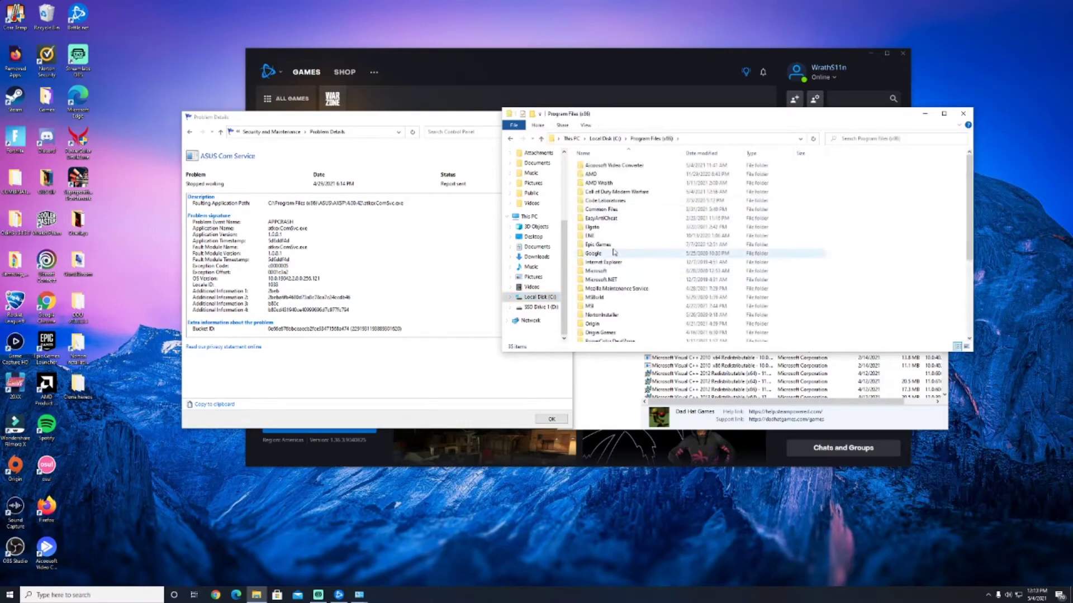
pyautogui.scroll(2, 607, 218)
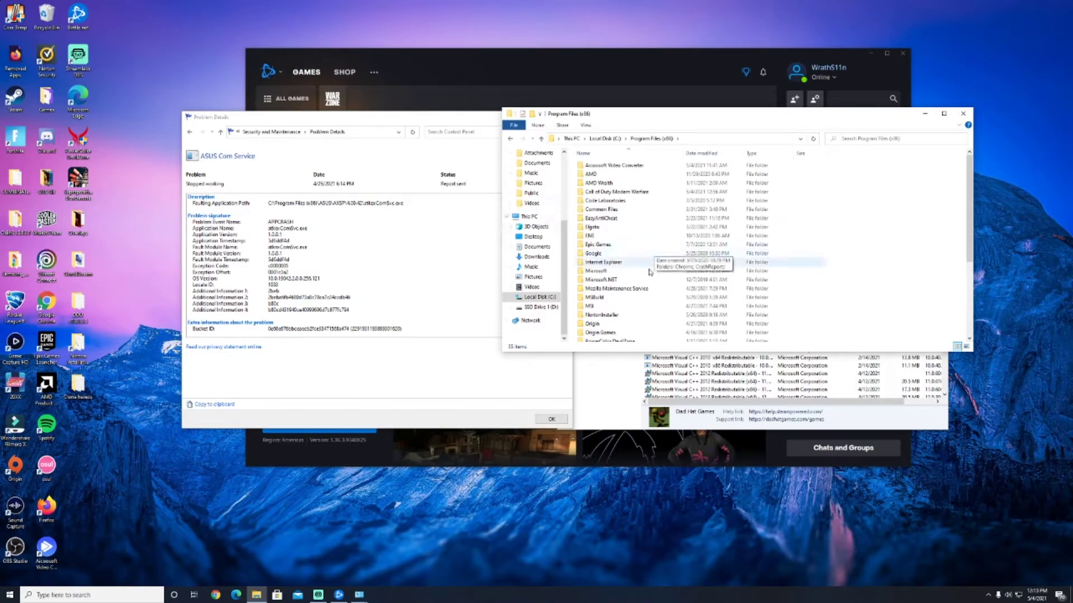
pyautogui.rightClick(612, 166)
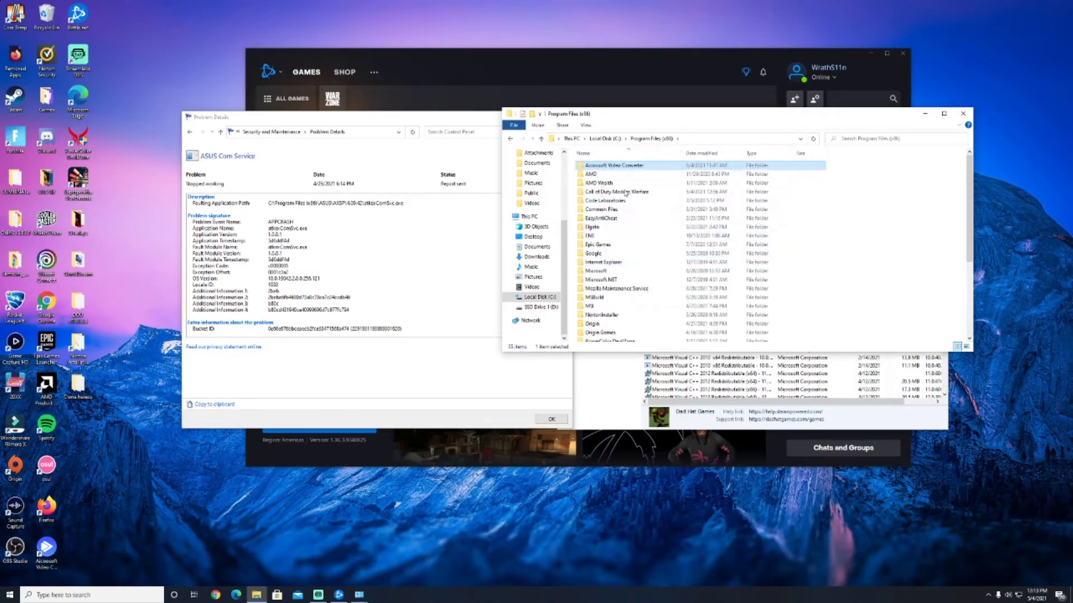
pyautogui.click(874, 244)
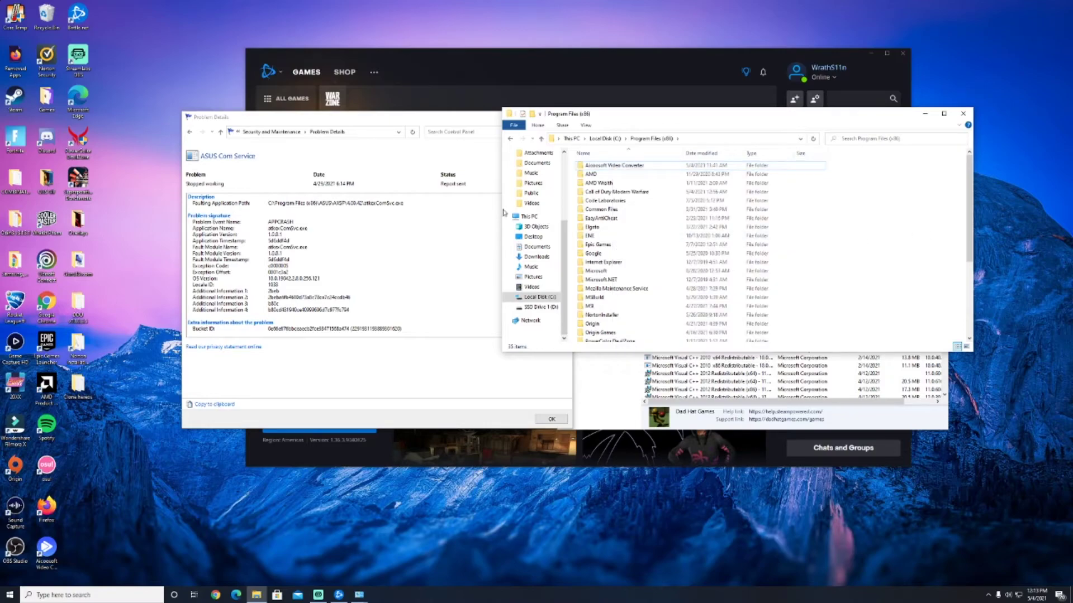
# - Close File Explorer, deselect the path, and set the ASUS problem details beside the installed programs list
pyautogui.click(963, 114)
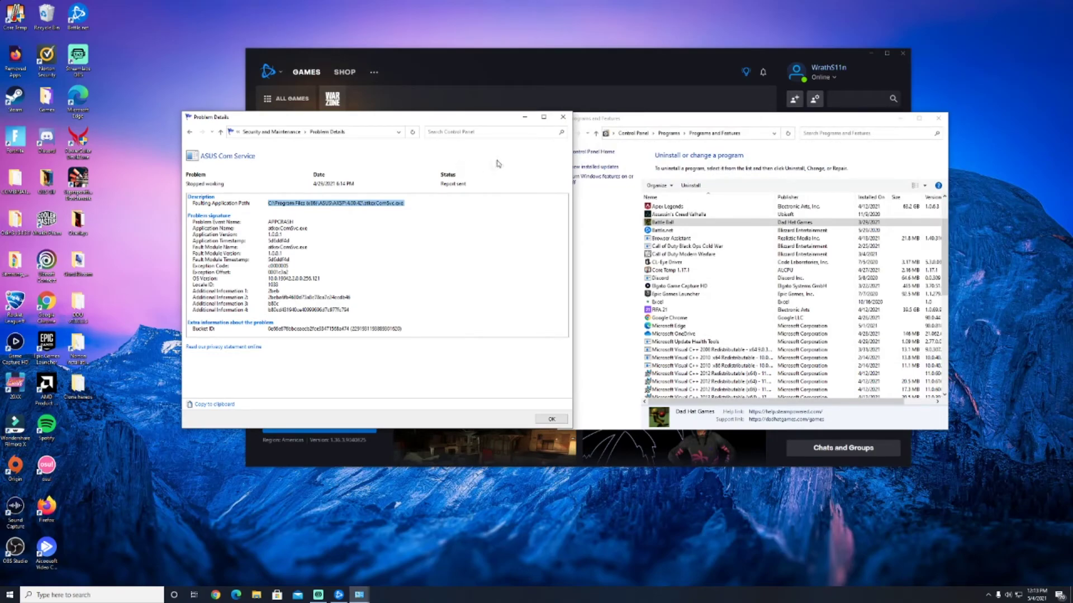
pyautogui.click(470, 242)
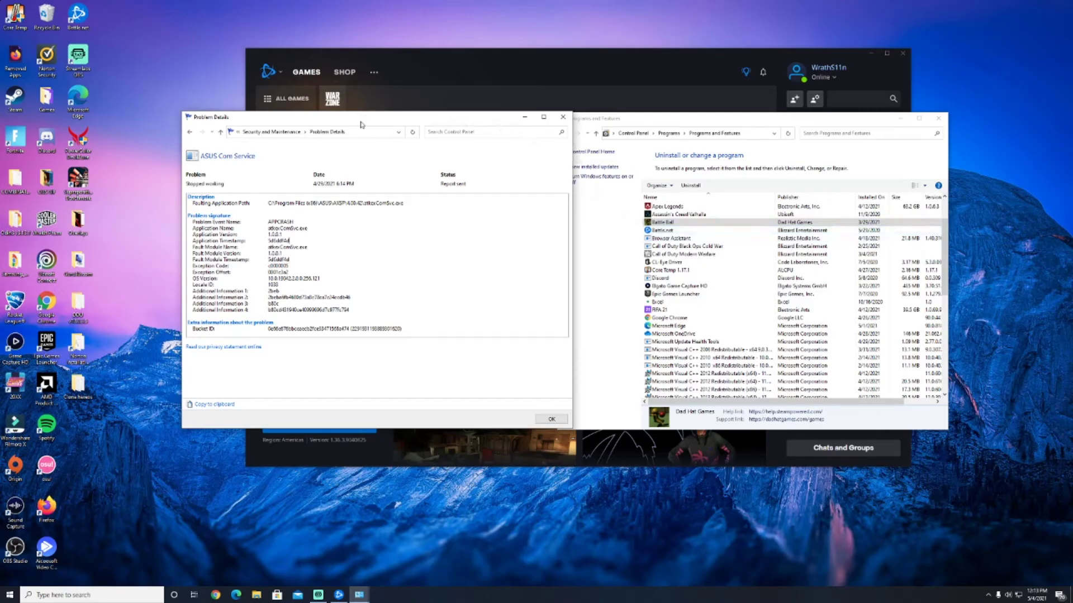
pyautogui.moveTo(352, 123); pyautogui.dragTo(427, 139)
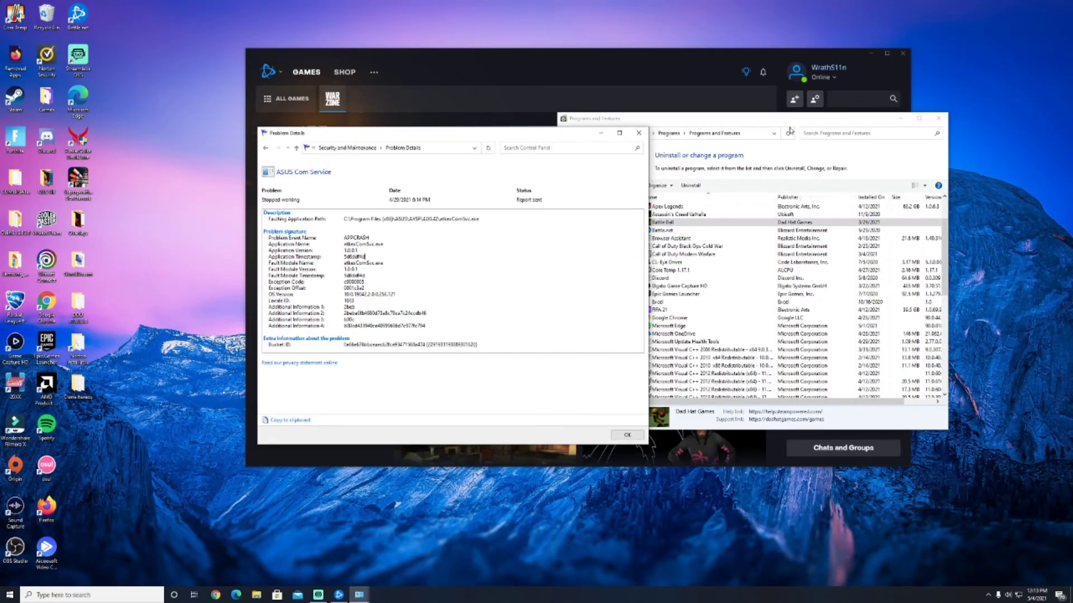
pyautogui.moveTo(783, 125); pyautogui.dragTo(811, 129)
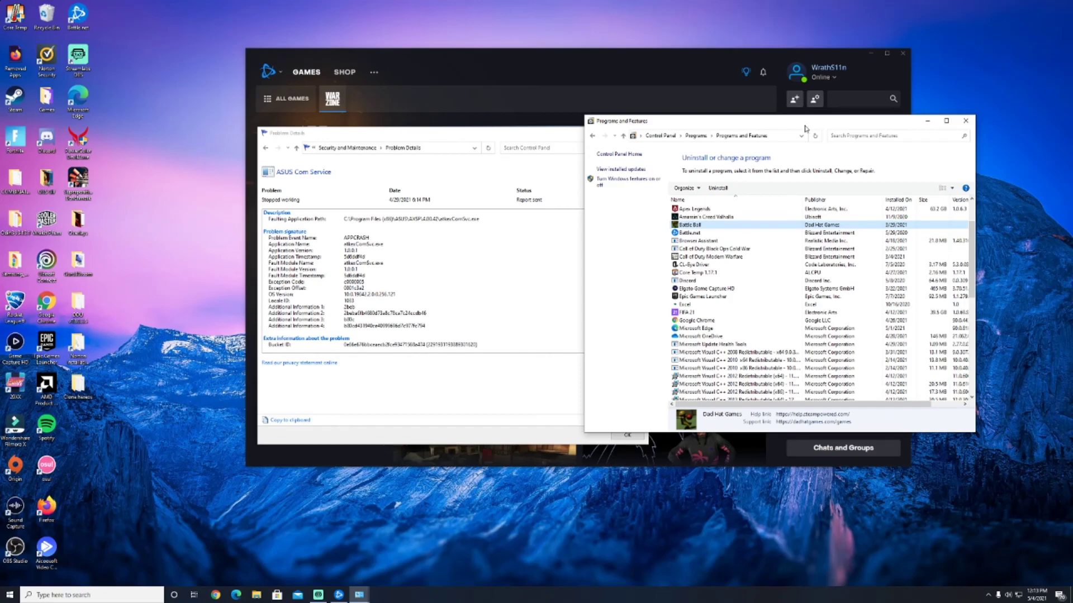
pyautogui.moveTo(659, 124); pyautogui.dragTo(601, 122)
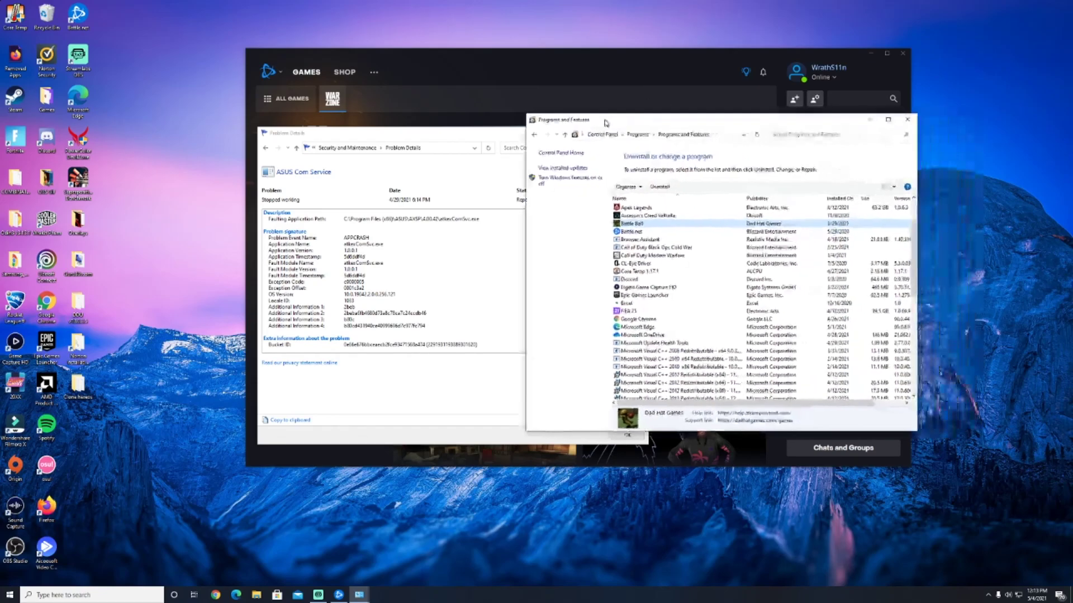